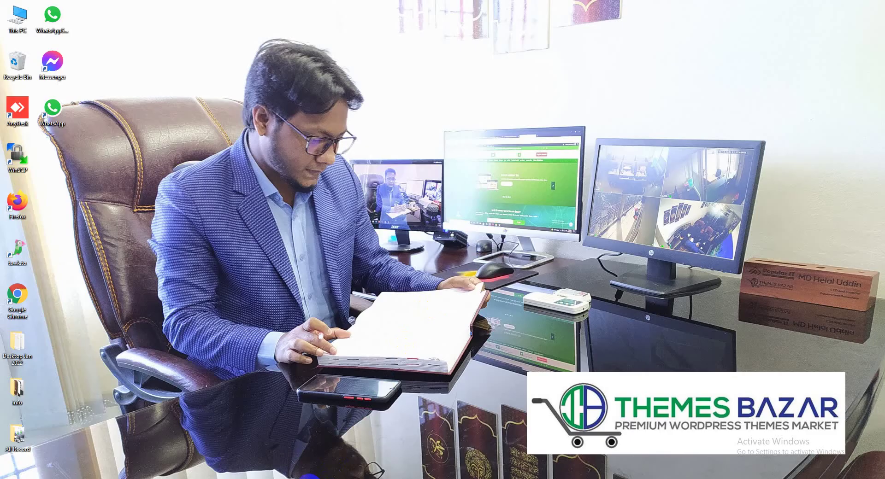
Step: Switch to the WordPress dashboard in Firefox, view the Our Staff list, and start adding a new staff member
left_click(310, 478)
left_click(62, 24)
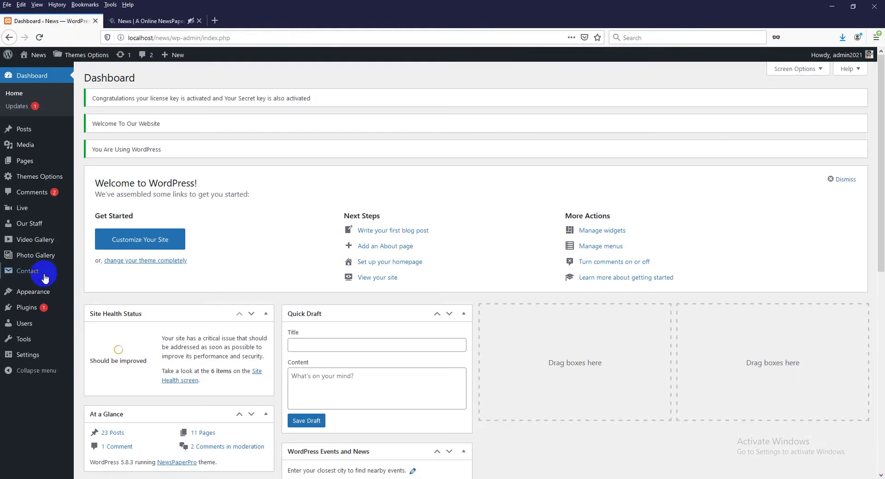
mouse_move(38, 228)
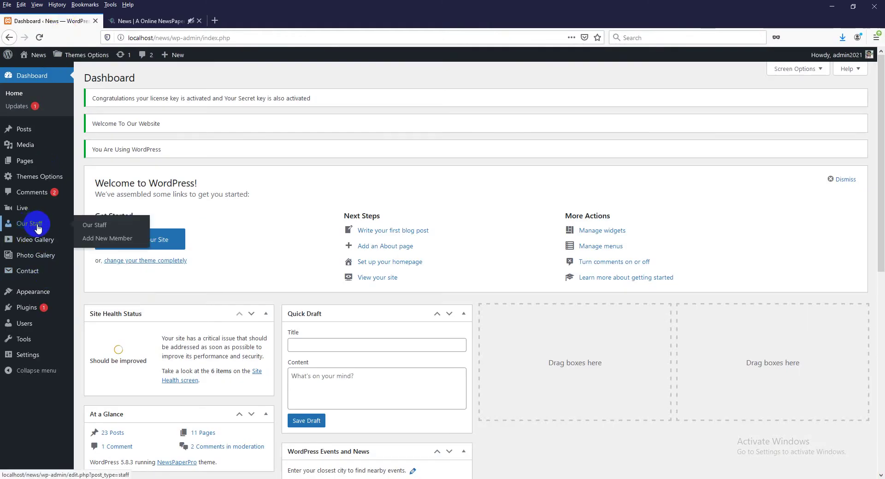
left_click(95, 226)
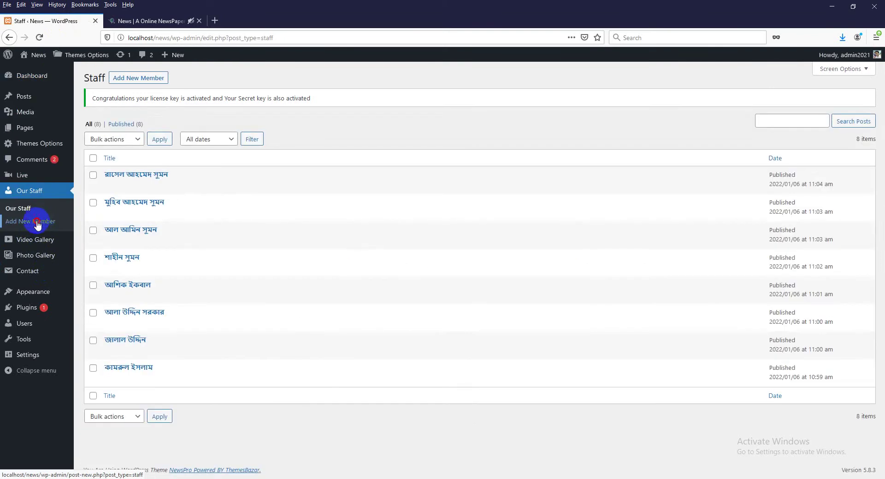
left_click(37, 224)
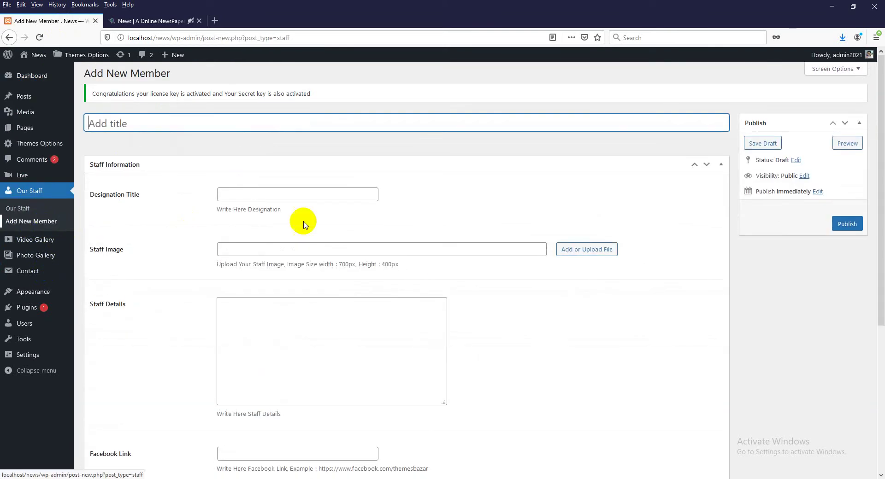
Step: Switch the Bangla keyboard to Unicode, then enter the member's full name as the title and "সম্পাদক ও প্রকাশক" as the designation
left_click(115, 123)
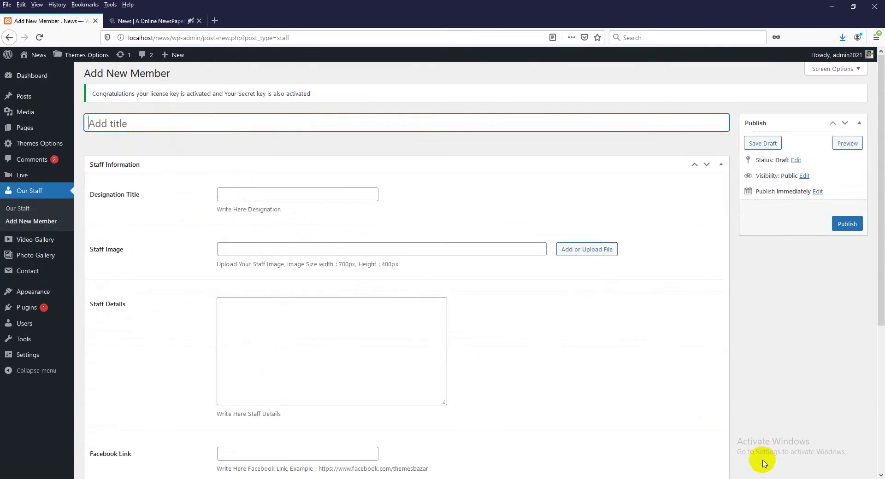
left_click(780, 478)
right_click(784, 453)
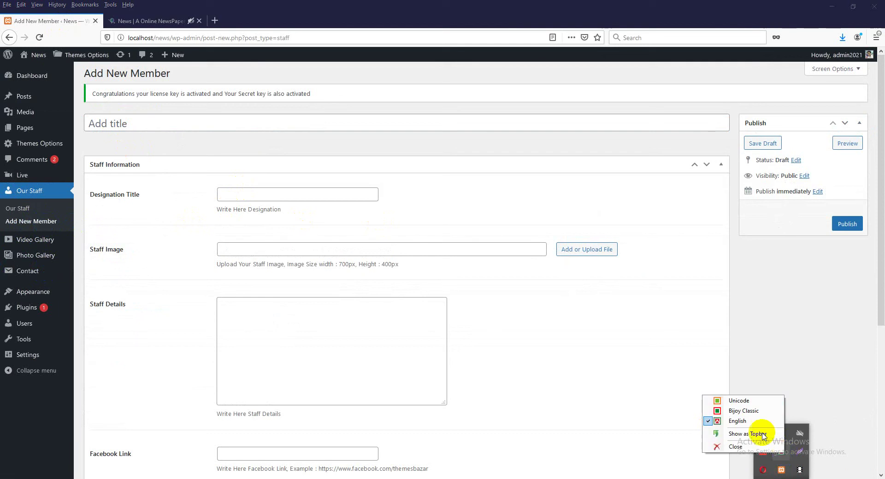
left_click(739, 400)
left_click(157, 125)
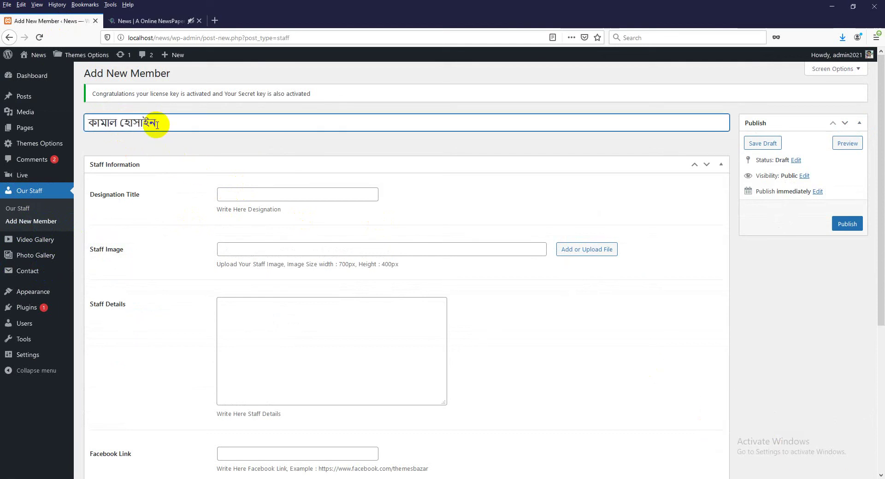
left_click(243, 196)
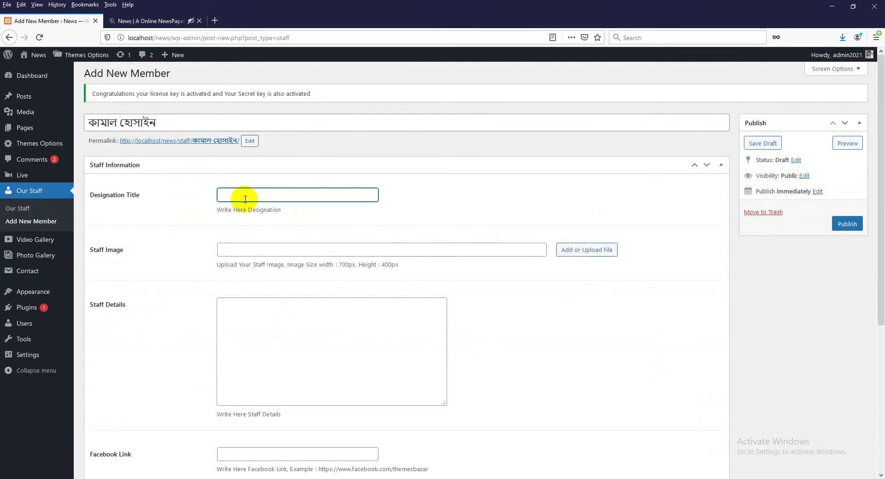
type("সম্পাদক ও প্রকাশক")
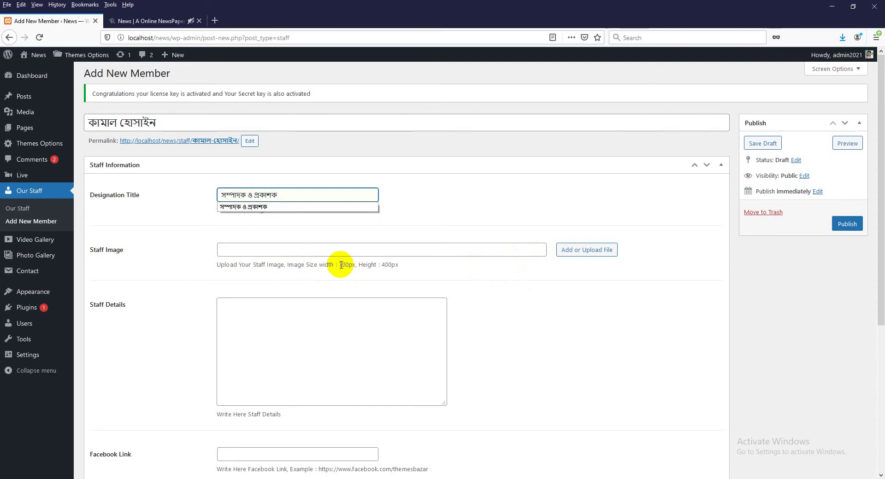
Step: Upload reporter-1.jpg from the info folder on the Desktop and use it as the staff image
left_click_drag(341, 265, 399, 267)
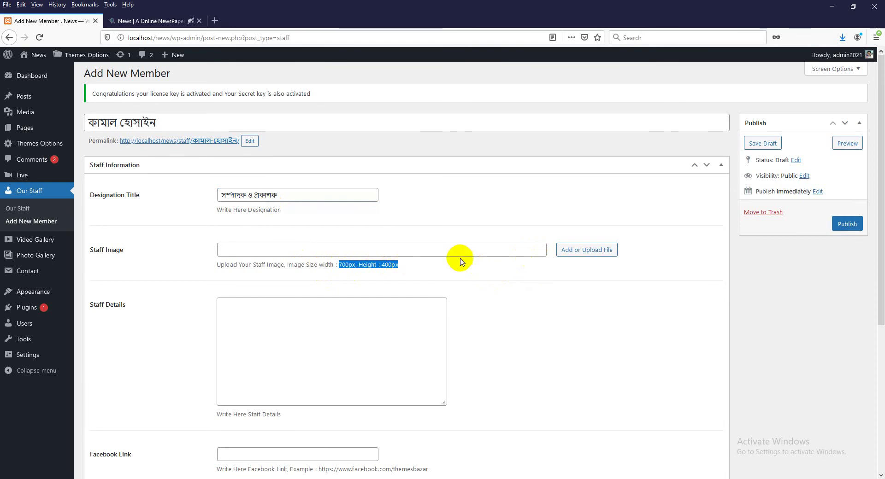
left_click(569, 250)
left_click(37, 94)
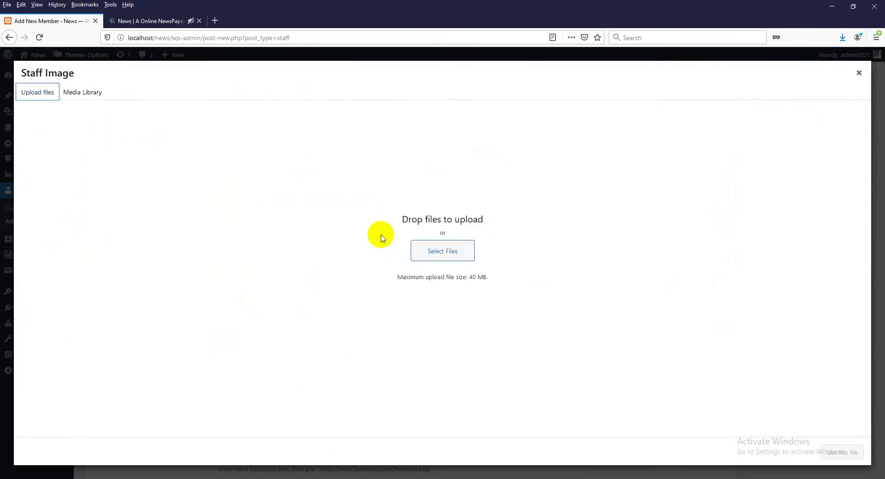
left_click(452, 251)
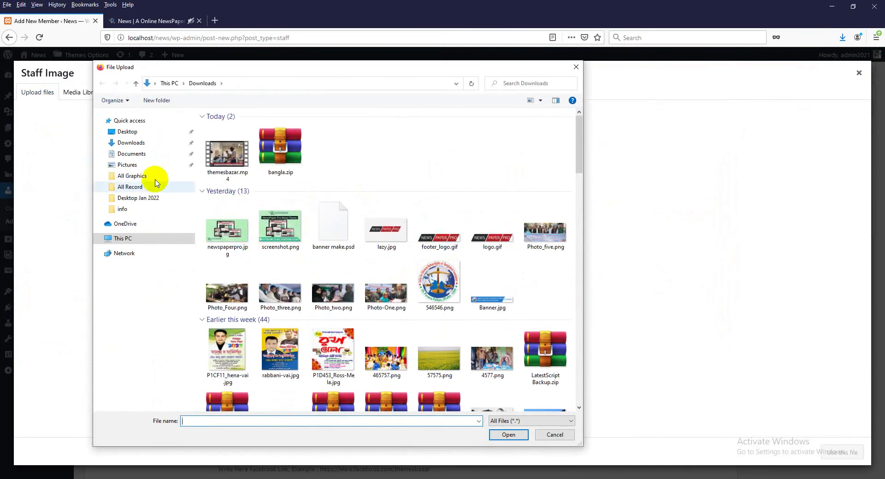
left_click(127, 132)
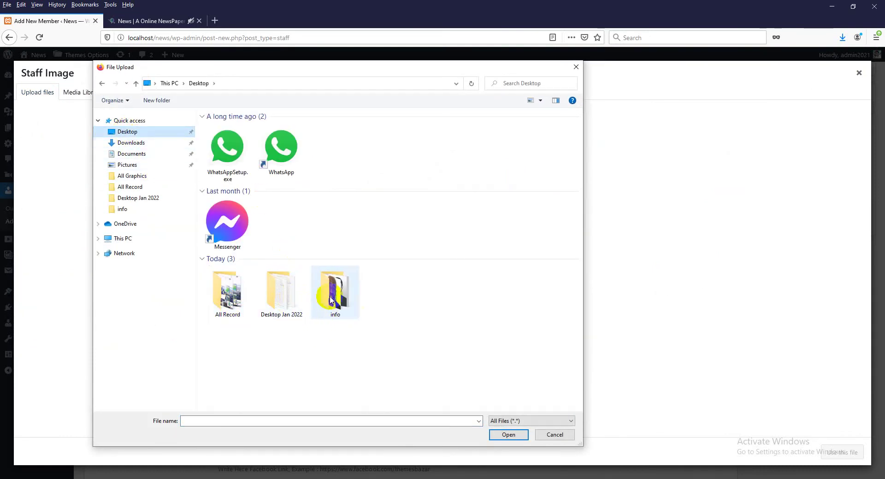
double_click(332, 298)
left_click(551, 140)
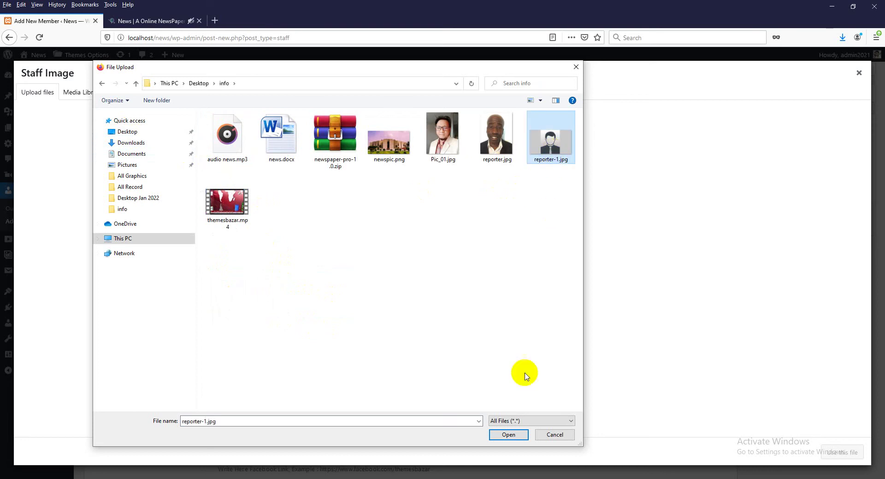
left_click(508, 435)
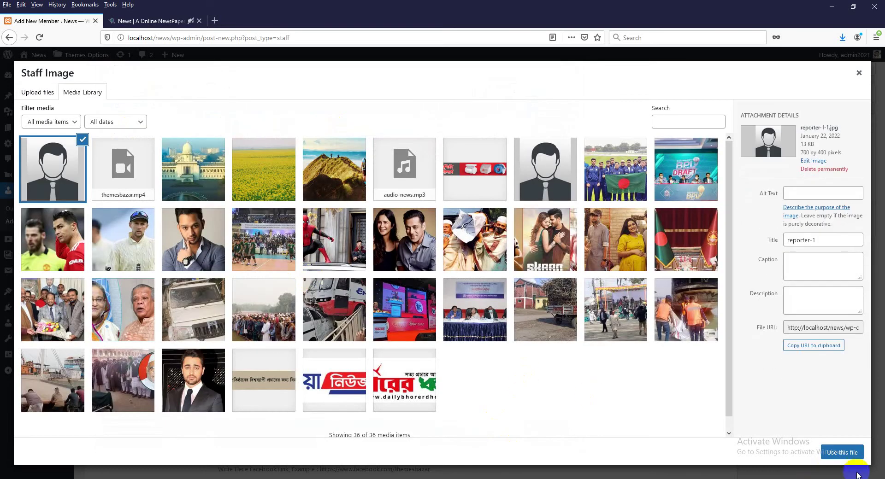
left_click(846, 456)
Step: Fill in the staff details with the Unicode Bangla sentence "এখানে বিস্তারিত লিখবেন।" repeated 16 times
scroll(295, 355, "down", 5)
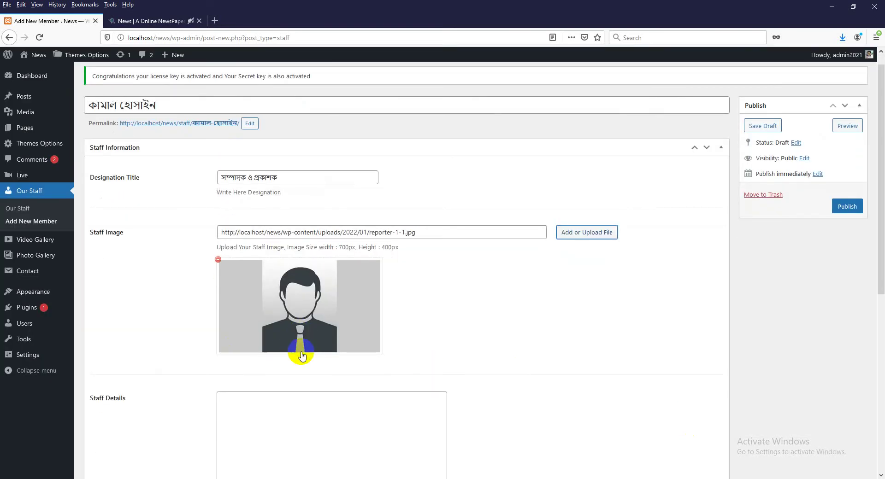
left_click(261, 257)
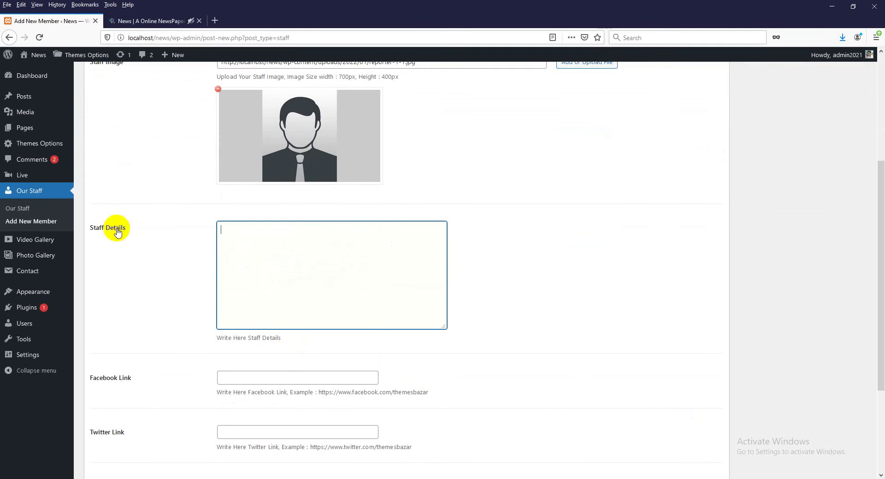
left_click_drag(117, 233, 229, 346)
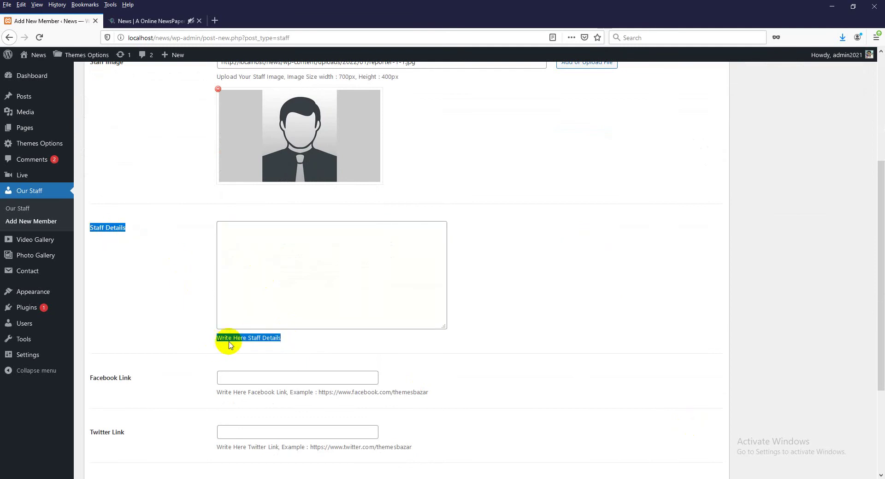
left_click_drag(292, 351, 221, 338)
left_click(286, 244)
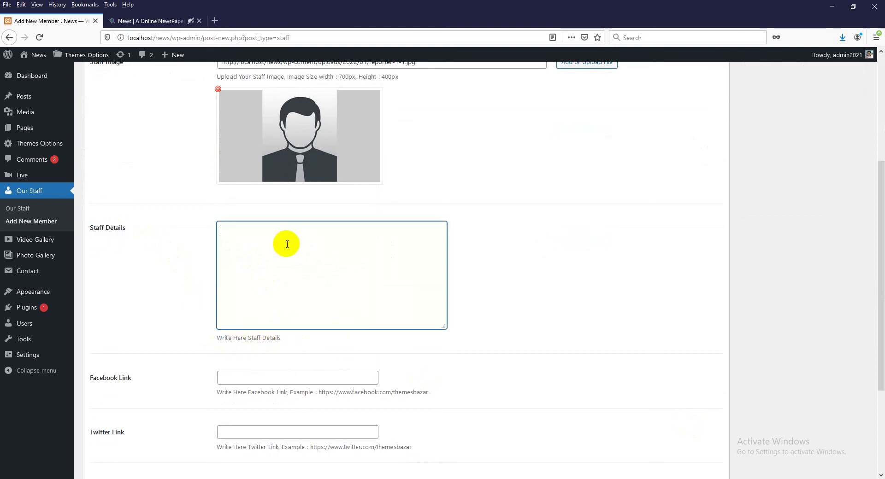
left_click(782, 477)
left_click(781, 451)
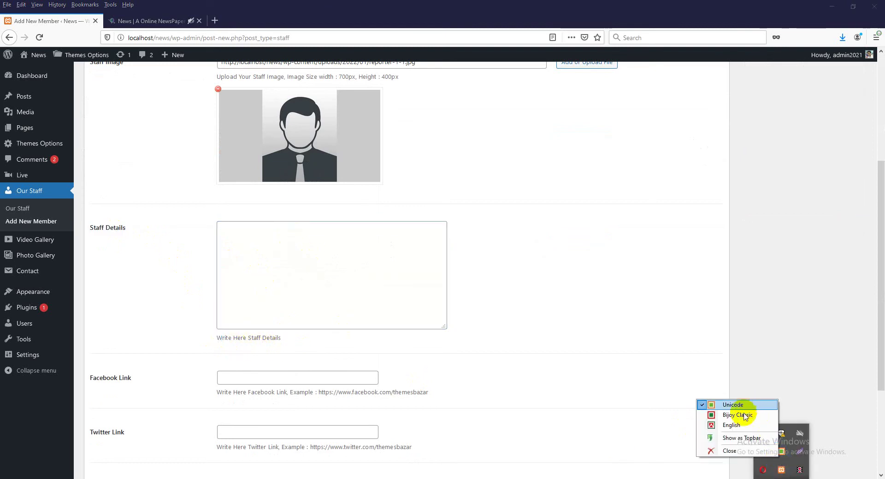
left_click(738, 405)
left_click(263, 240)
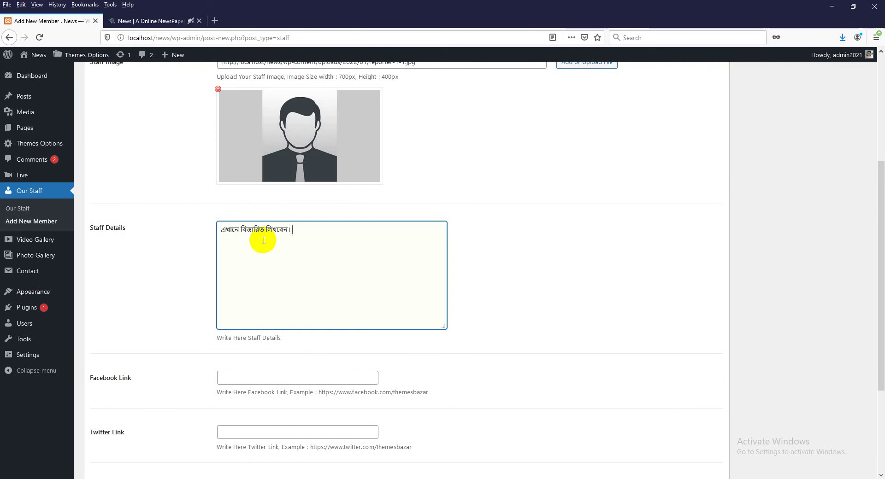
key("ctrl+v")
key("ctrl+v")
key("ctrl+v")
key("ctrl+v")
key("ctrl+v")
key("ctrl+v")
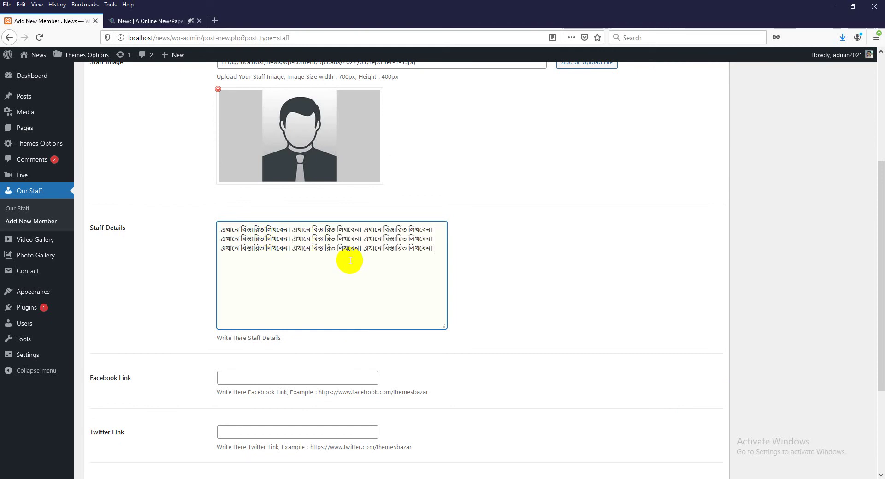
key("ctrl+v")
key("ctrl+v")
key("ctrl+v")
scroll(277, 345, "down", 3)
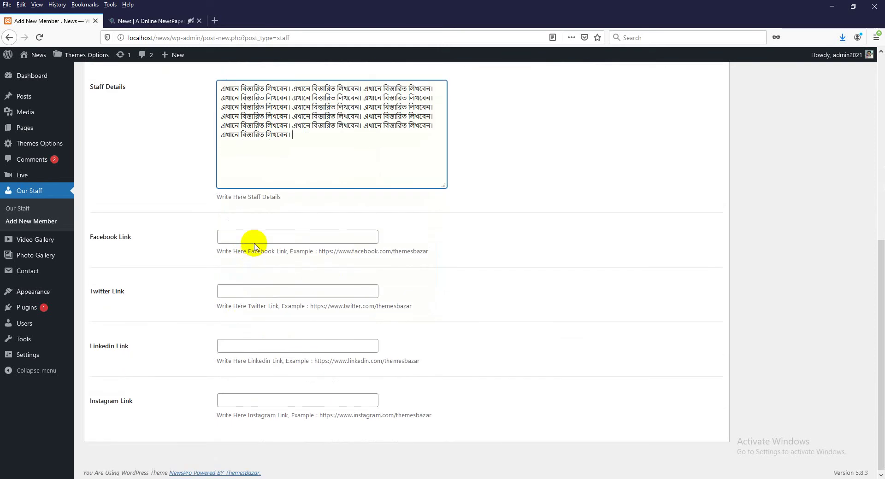
left_click(256, 238)
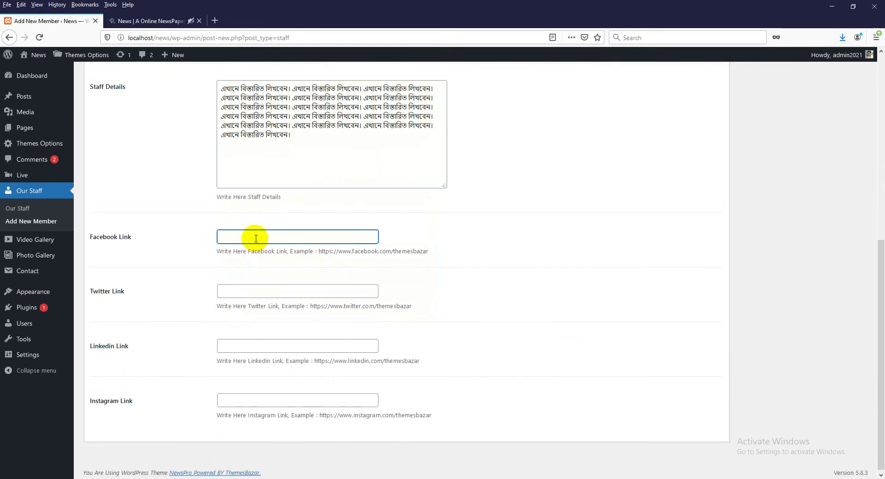
left_click_drag(428, 252, 329, 254)
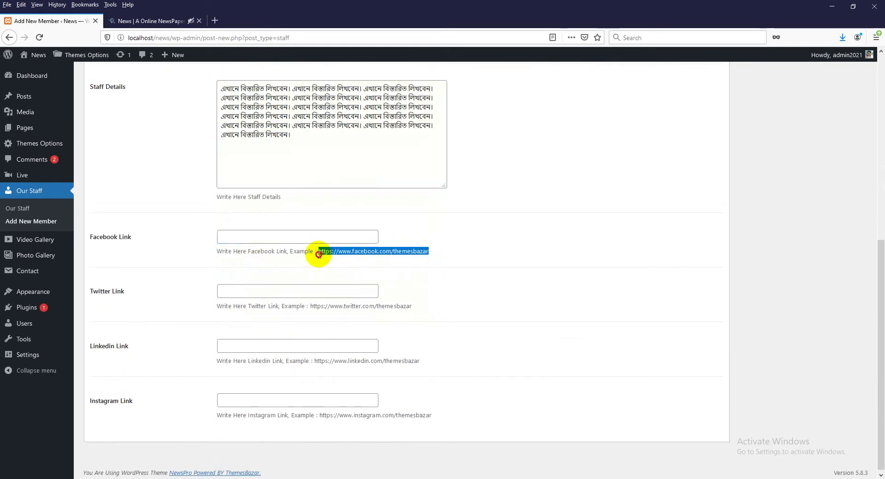
key("ctrl+c")
left_click(272, 234)
key("ctrl+v")
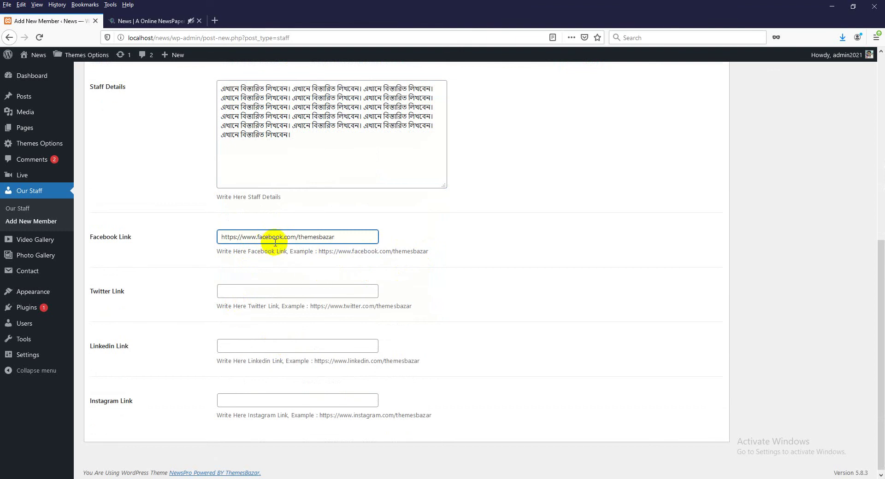
left_click(310, 237)
double_click(310, 237)
left_click(281, 288)
left_click_drag(310, 306, 393, 306)
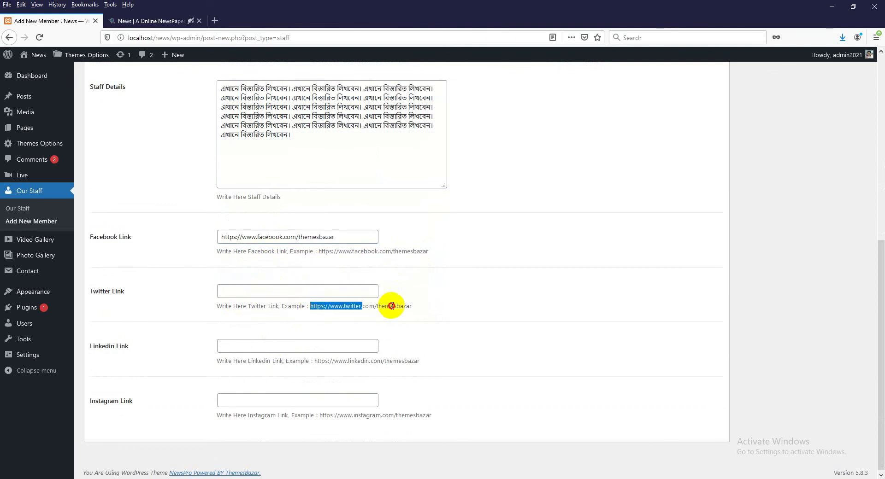
left_click(253, 351)
left_click(237, 401)
Step: Publish the new staff member entry
scroll(439, 349, "up", 7)
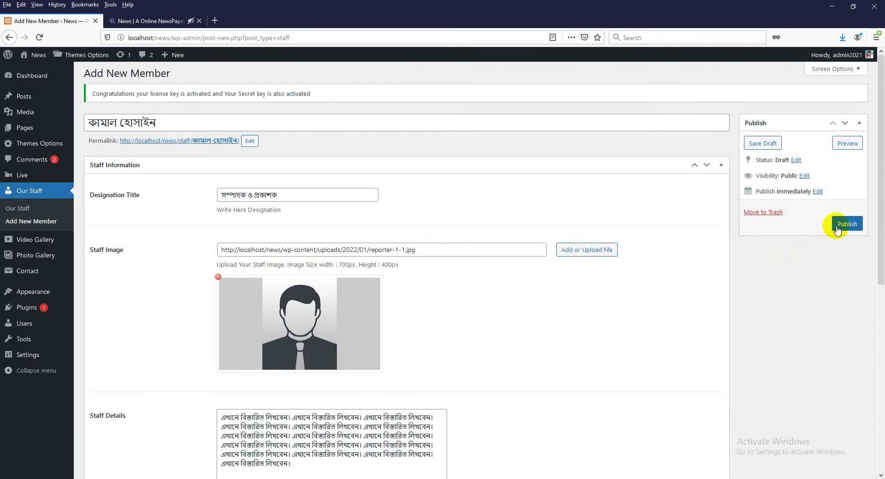
left_click(846, 224)
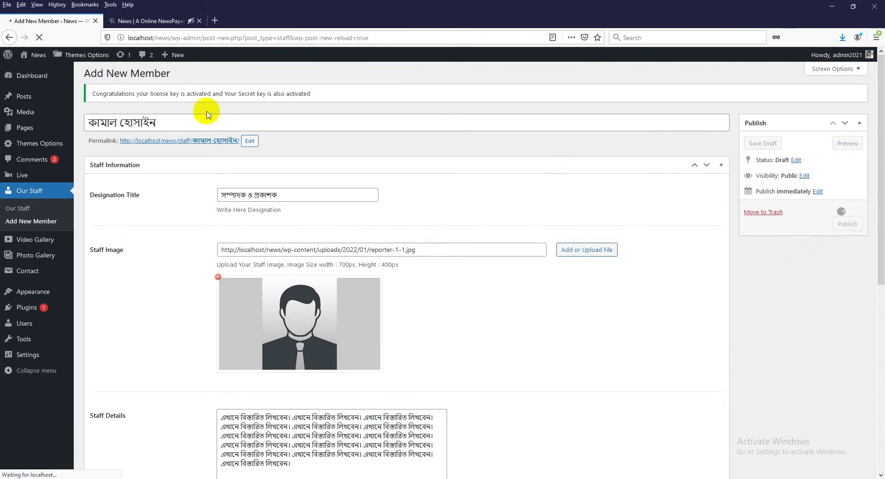
Step: Switch to the live news site and open the আমাদের পরিবার page from its footer menu
left_click(155, 21)
scroll(811, 350, "down", 12)
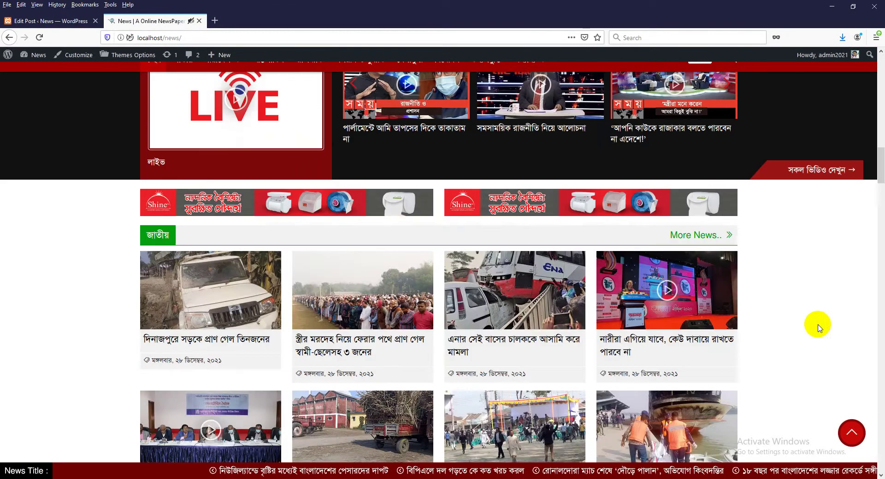
scroll(818, 325, "down", 5)
left_click_drag(880, 191, 838, 454)
left_click(642, 376)
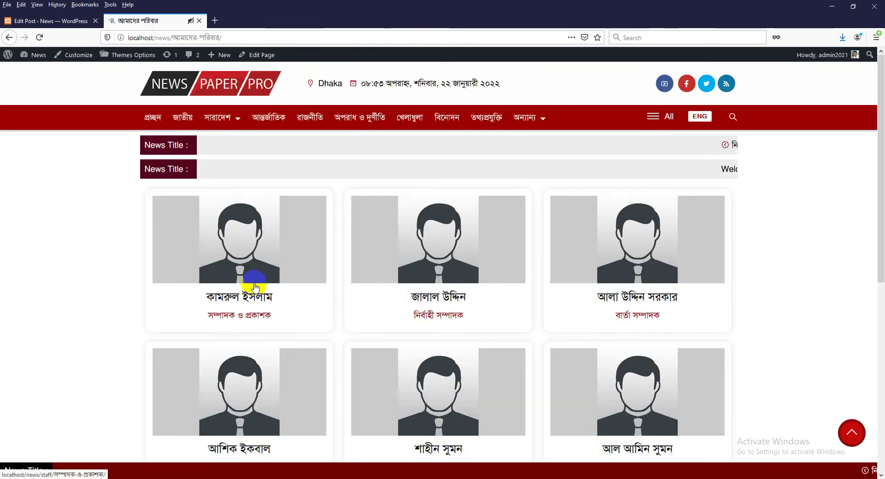
Step: Look through the staff cards on the page and open the newly added member's profile
scroll(251, 297, "down", 7)
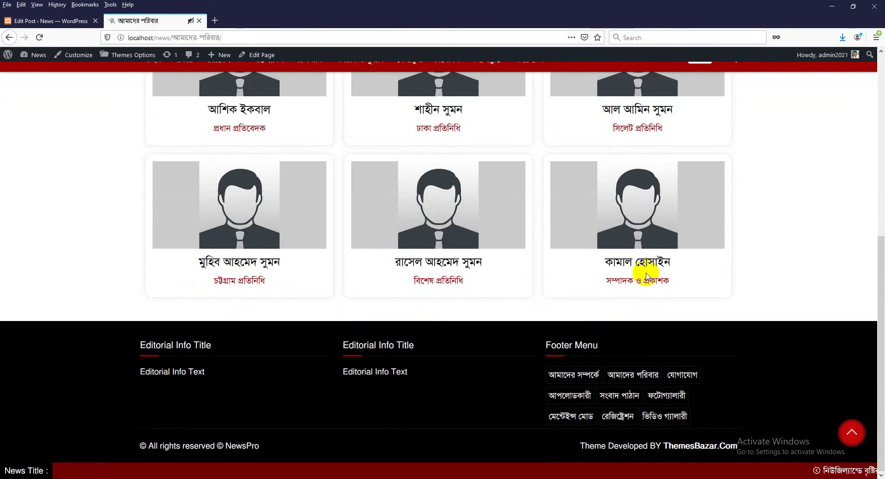
scroll(599, 259, "up", 7)
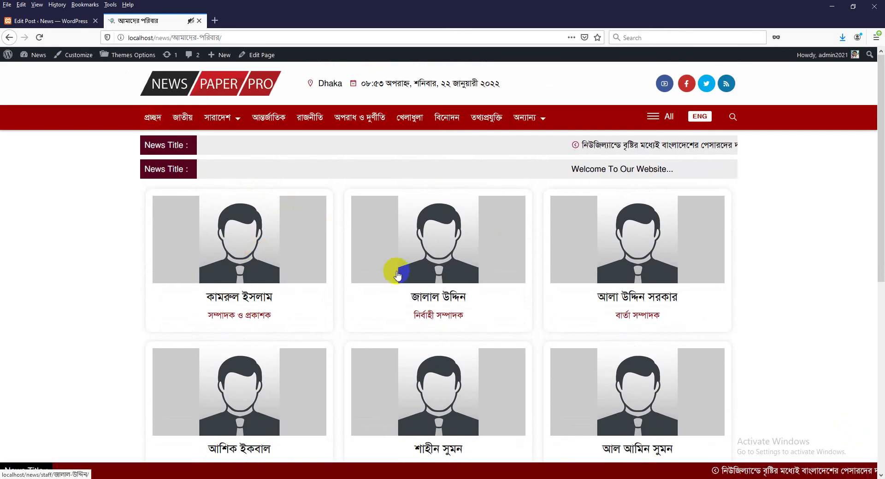
scroll(551, 333, "down", 7)
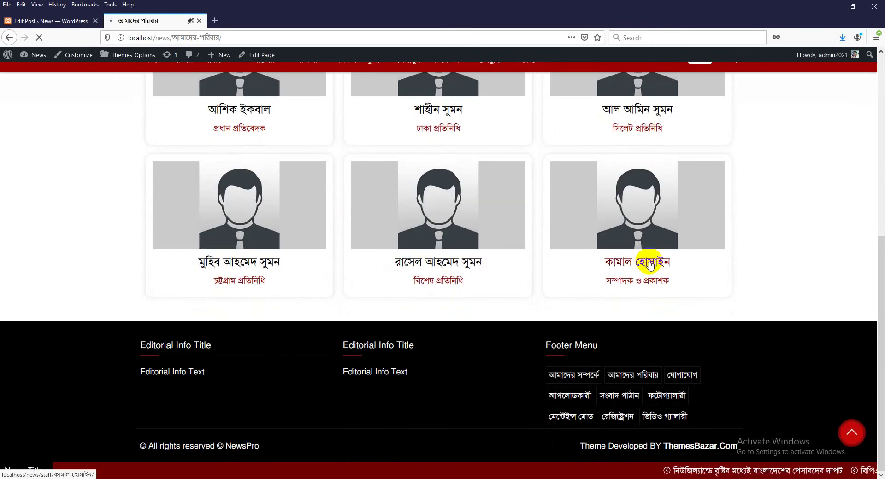
left_click(650, 264)
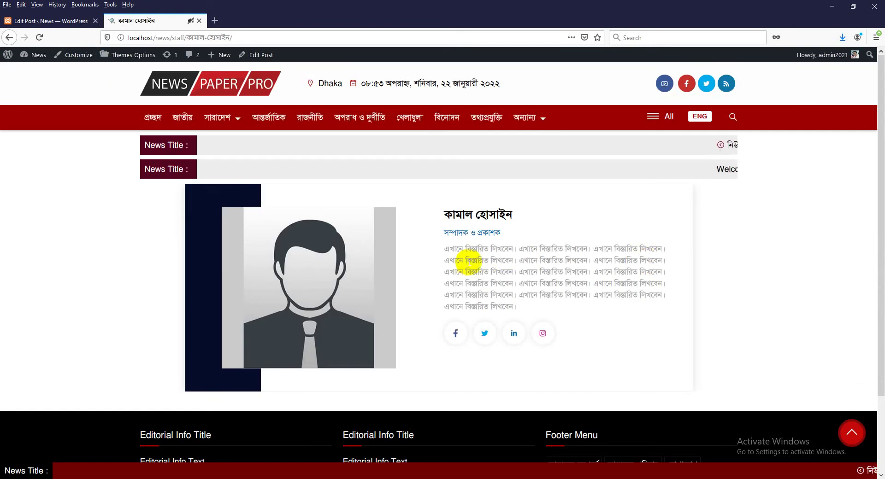
Step: Check the details text on the member's profile, then reopen the আমাদের পরিবার page from the home page's footer menu
triple_click(469, 260)
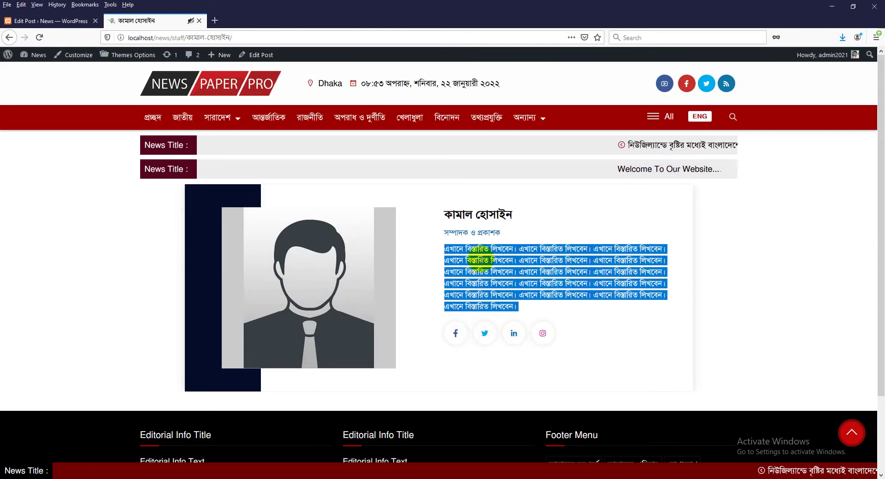
left_click(206, 89)
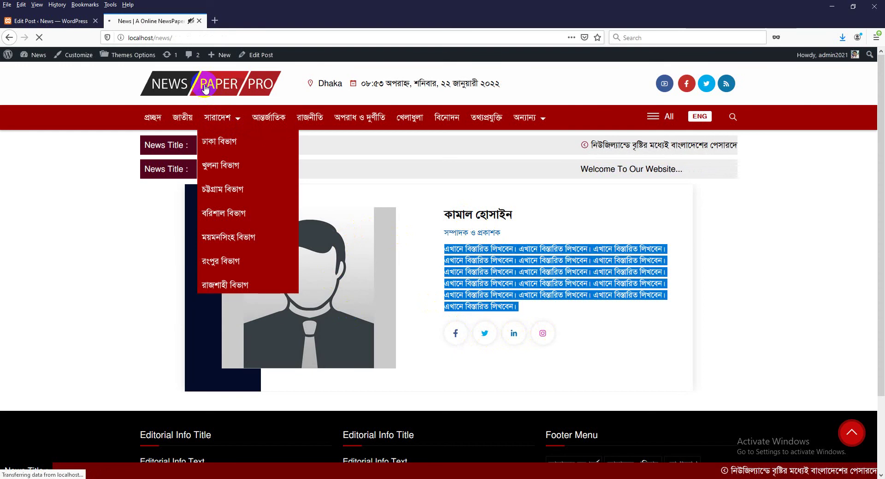
scroll(737, 249, "down", 15)
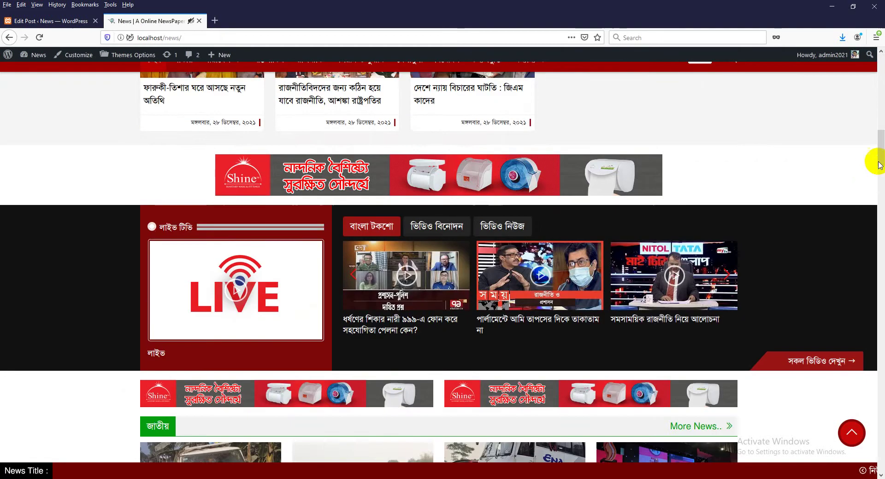
left_click_drag(879, 148, 881, 471)
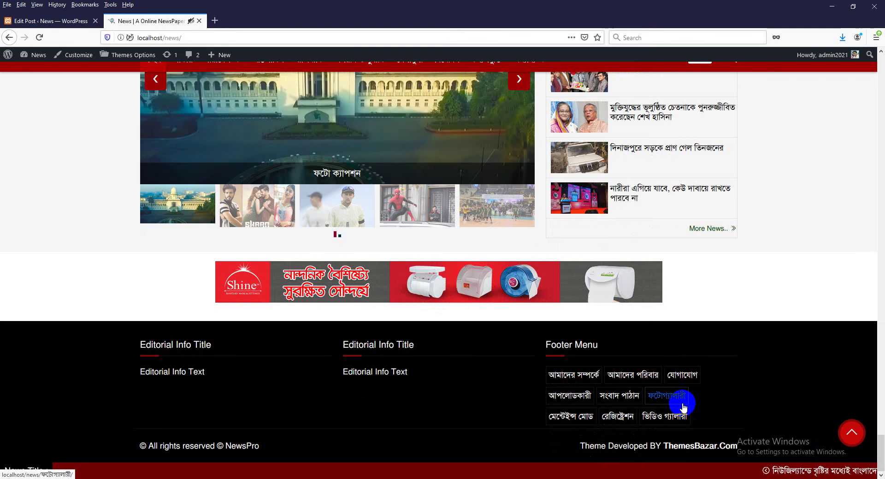
left_click(636, 381)
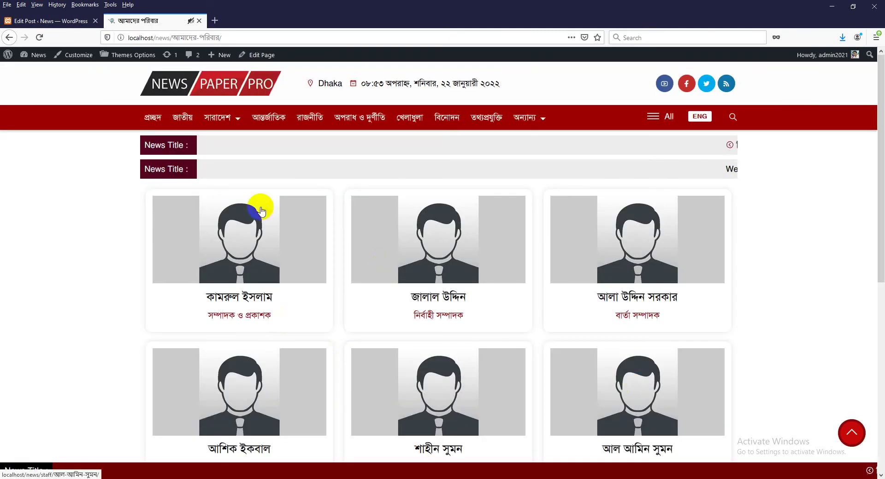
Step: Return to the WordPress admin and start a new page
left_click(55, 21)
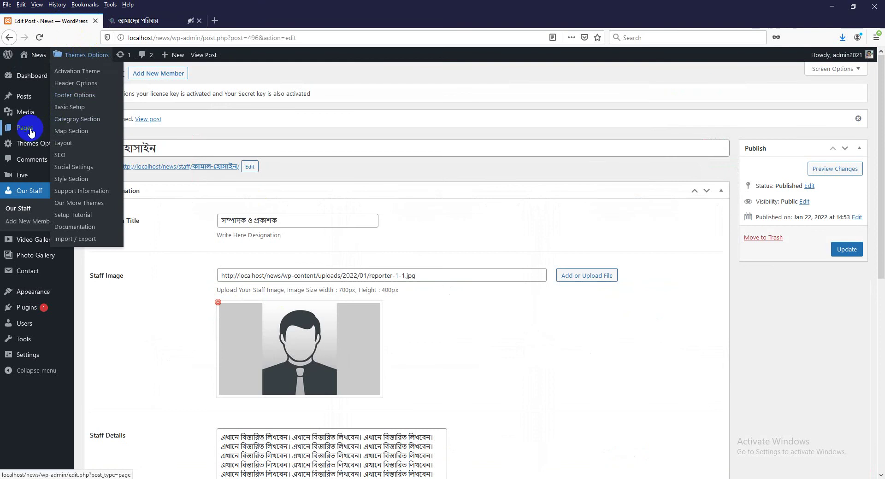
mouse_move(32, 128)
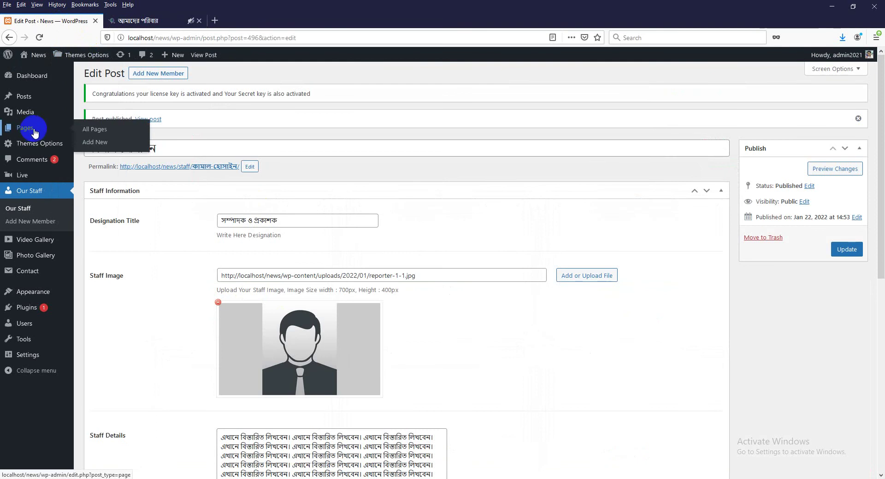
left_click(94, 143)
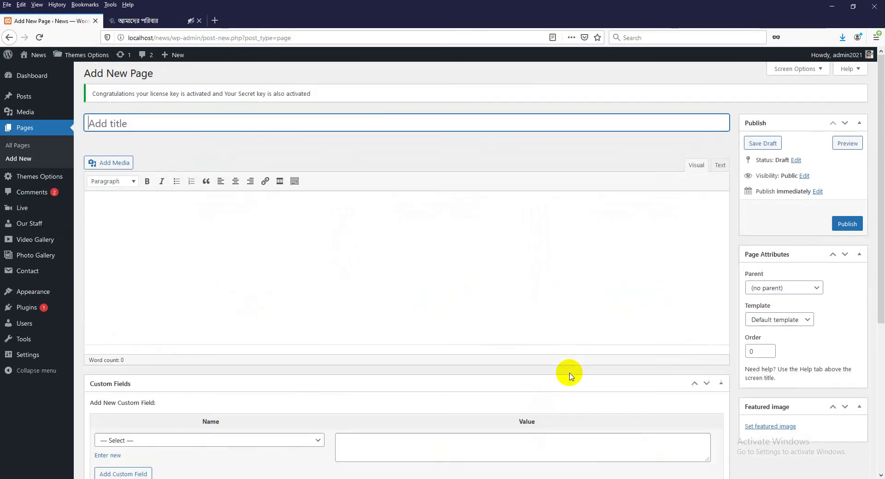
left_click(782, 478)
right_click(780, 458)
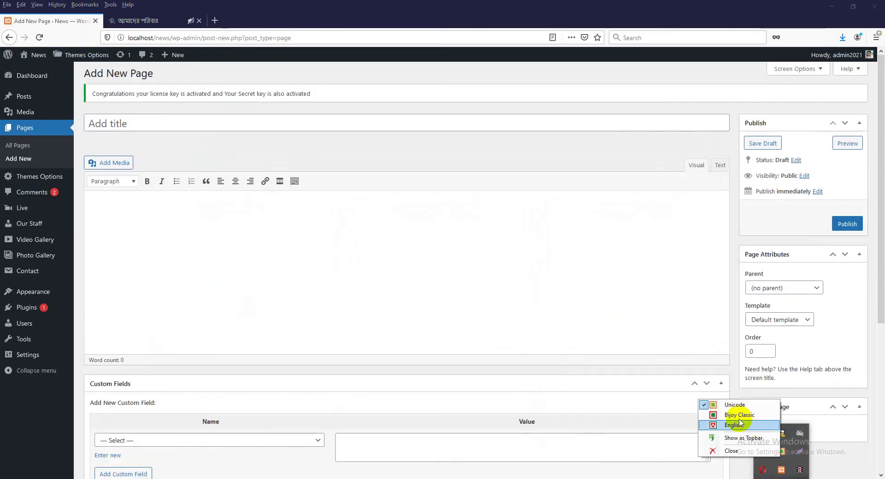
left_click(741, 427)
left_click(172, 122)
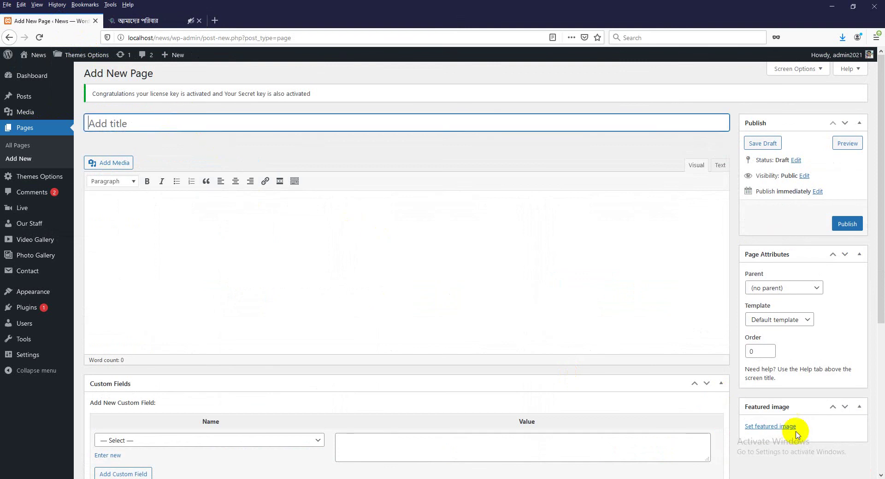
Step: Set the Bijoy keyboard to Unicode and title the new page আমাদের পরিবার
left_click(783, 478)
right_click(781, 453)
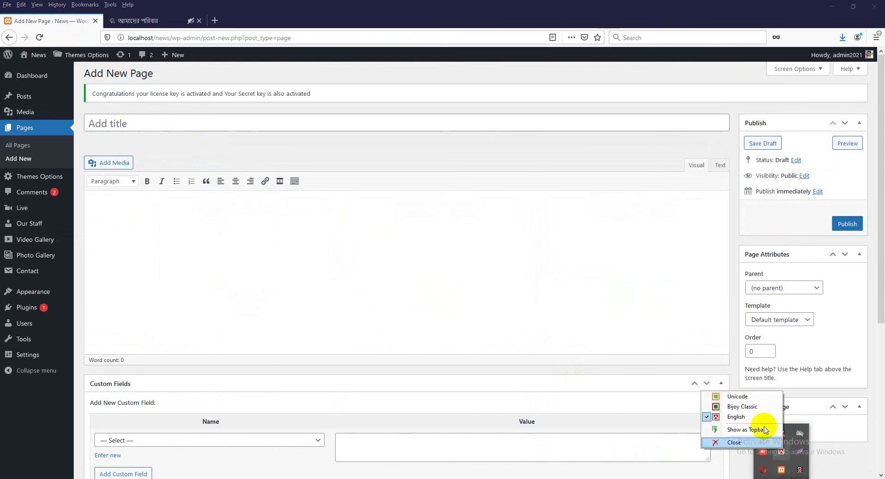
left_click(736, 397)
left_click(154, 125)
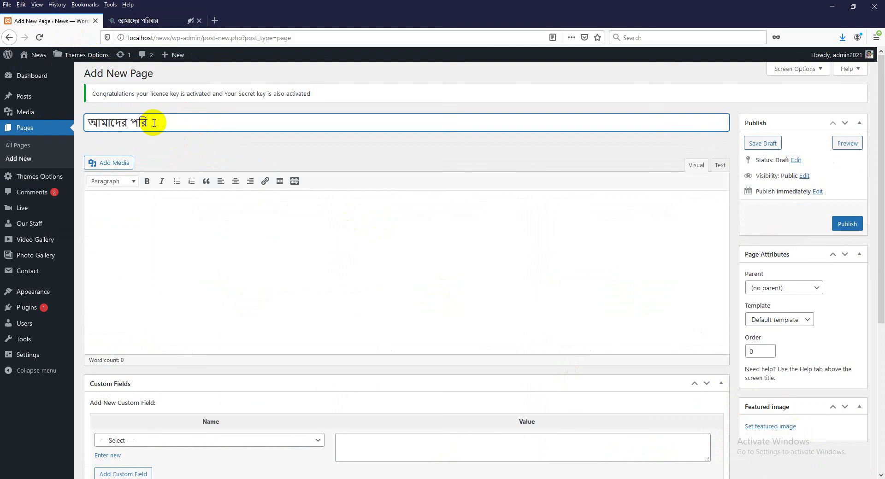
Step: Assign the Our Staff template to the আমাদের পরিবার page and publish it
left_click(783, 322)
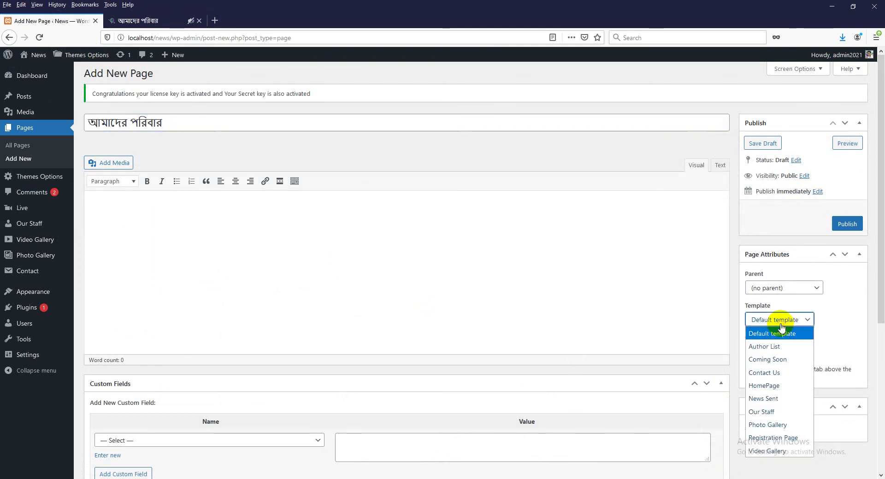
left_click(775, 414)
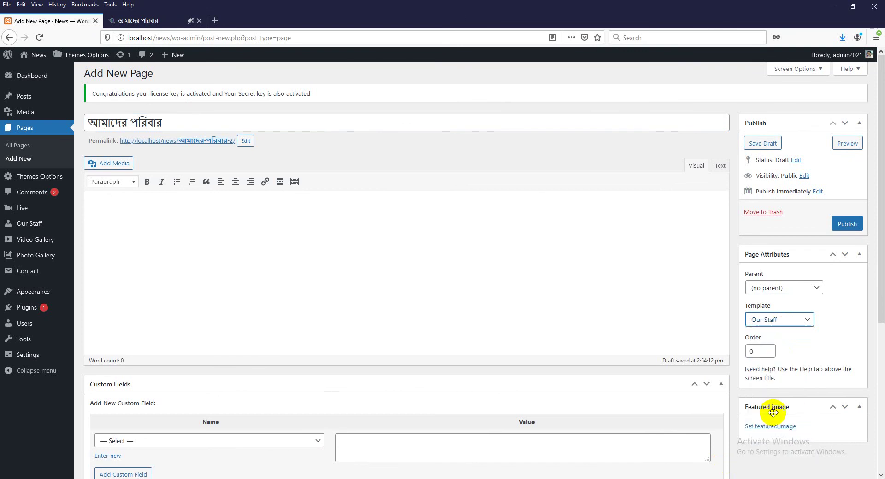
left_click(774, 327)
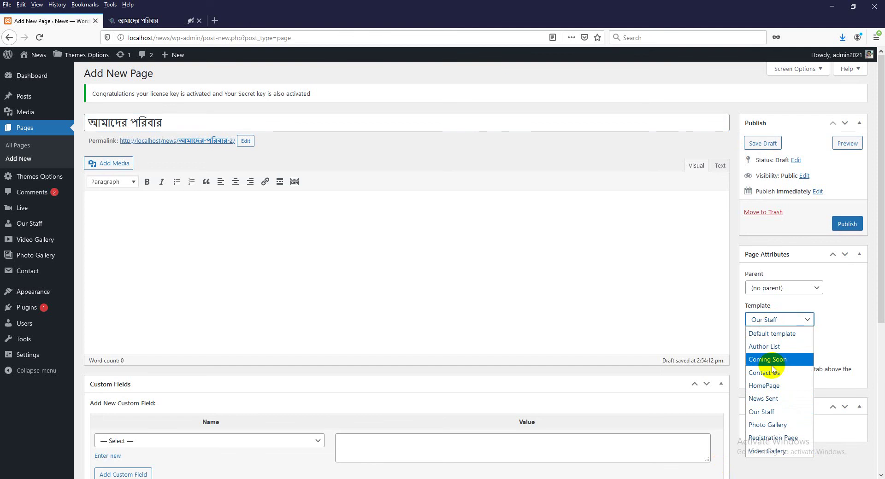
left_click(771, 414)
left_click(847, 224)
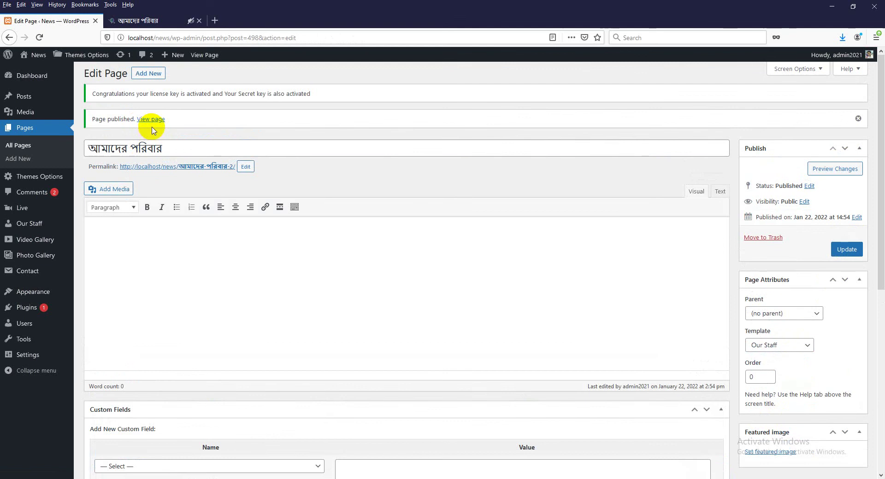
Step: View the published page in a new tab to check its staff cards, and return to the page editor
middle_click(152, 119)
left_click(144, 20)
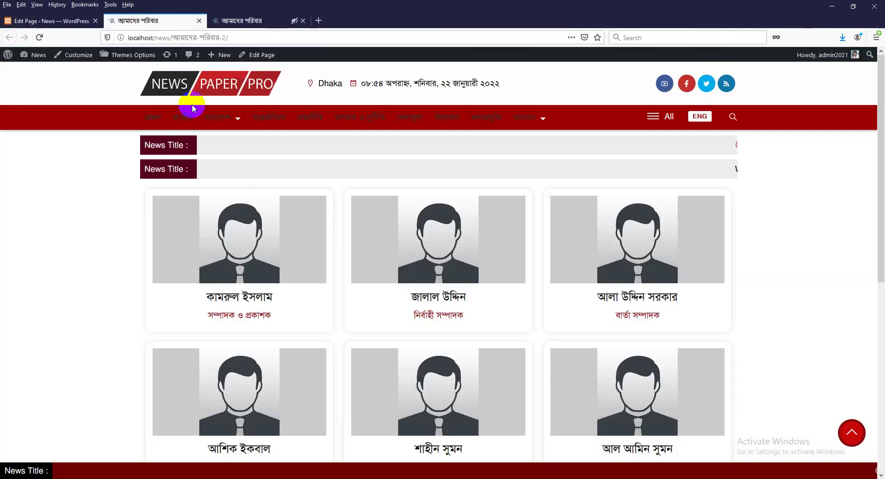
scroll(428, 320, "down", 6)
scroll(113, 83, "up", 6)
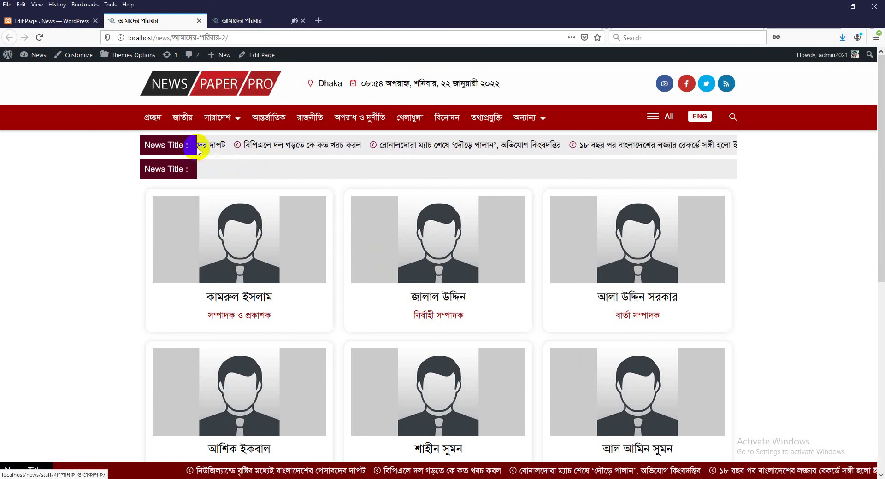
left_click(52, 21)
scroll(306, 313, "up", 3)
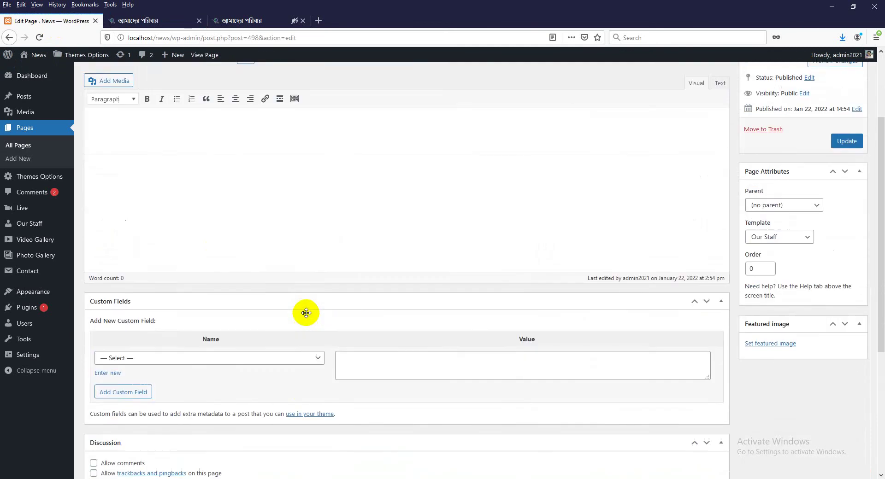